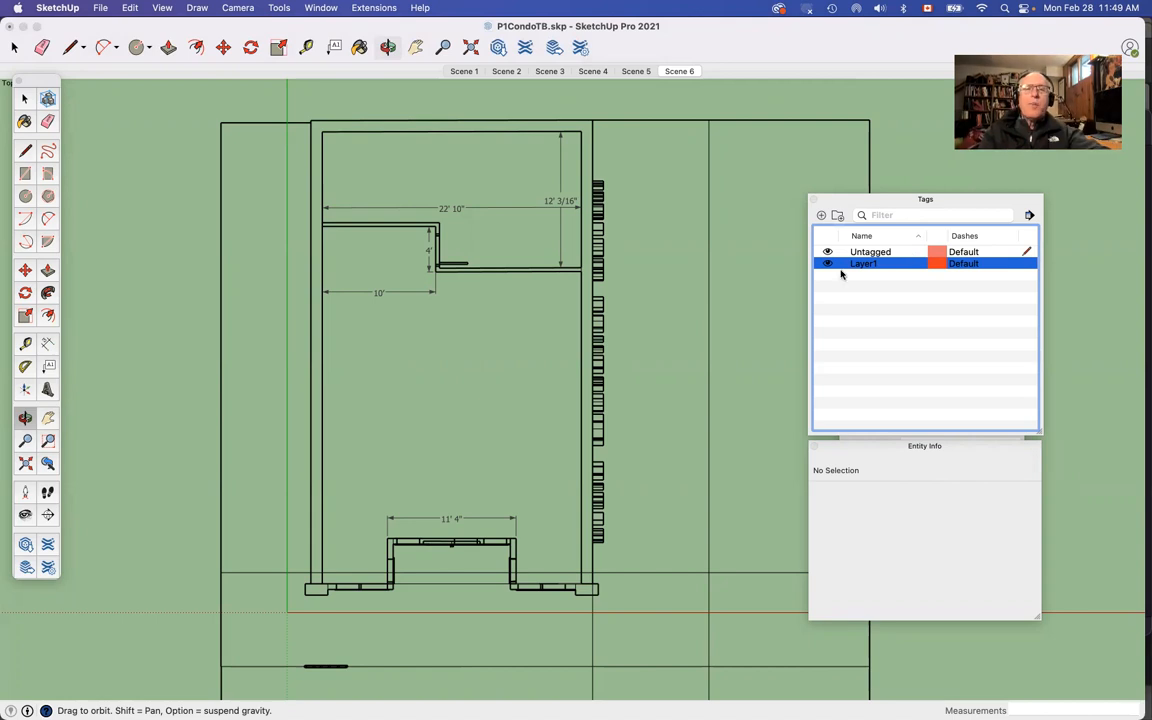
# Inspect the back room's overall width dimension in the top view to check which tag it is assigned to
pyautogui.click(456, 209)
pyautogui.press('space')
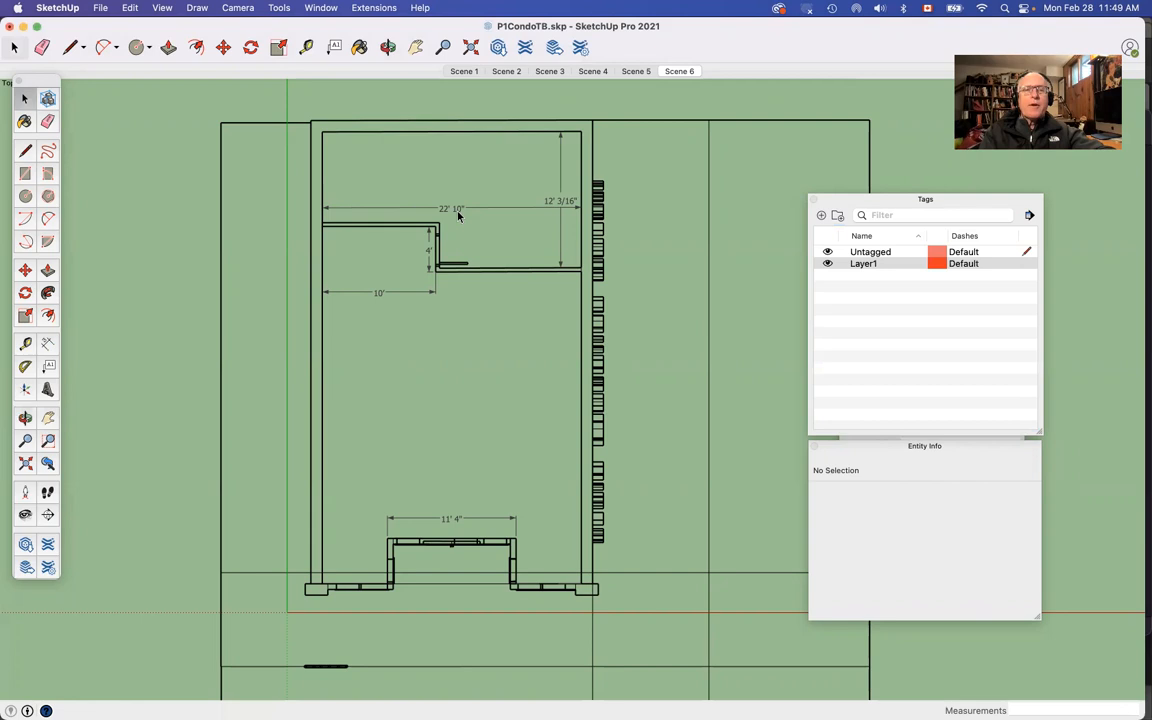
pyautogui.click(457, 211)
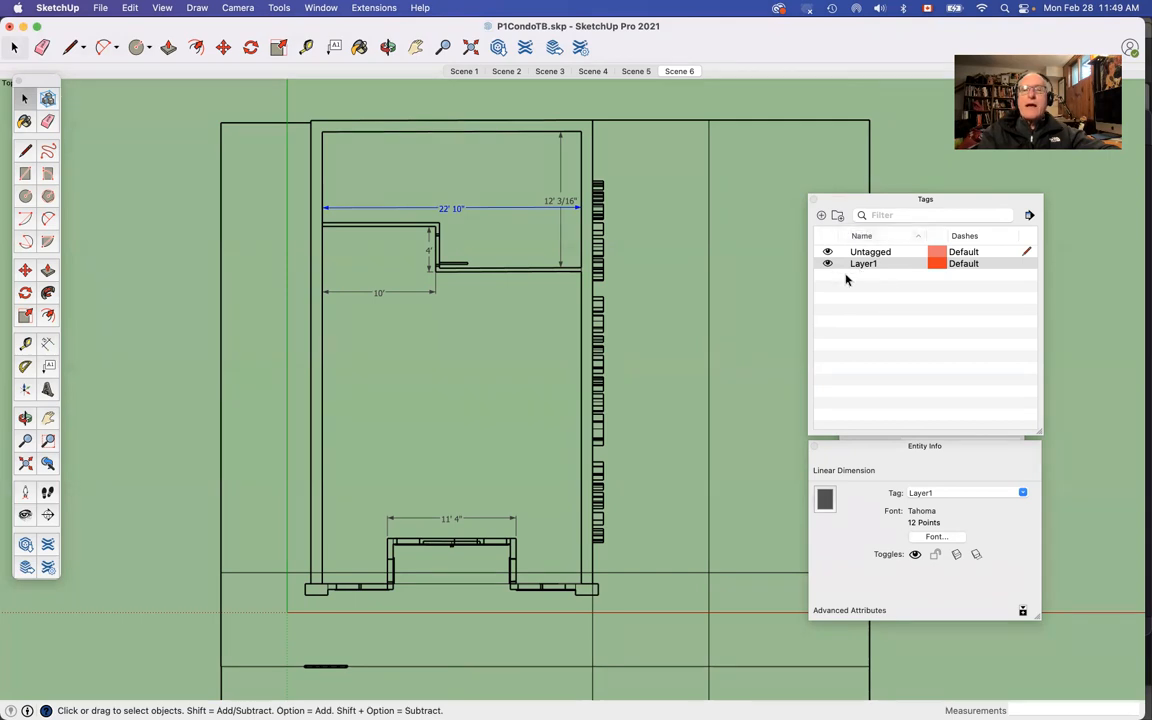
pyautogui.rightClick(487, 212)
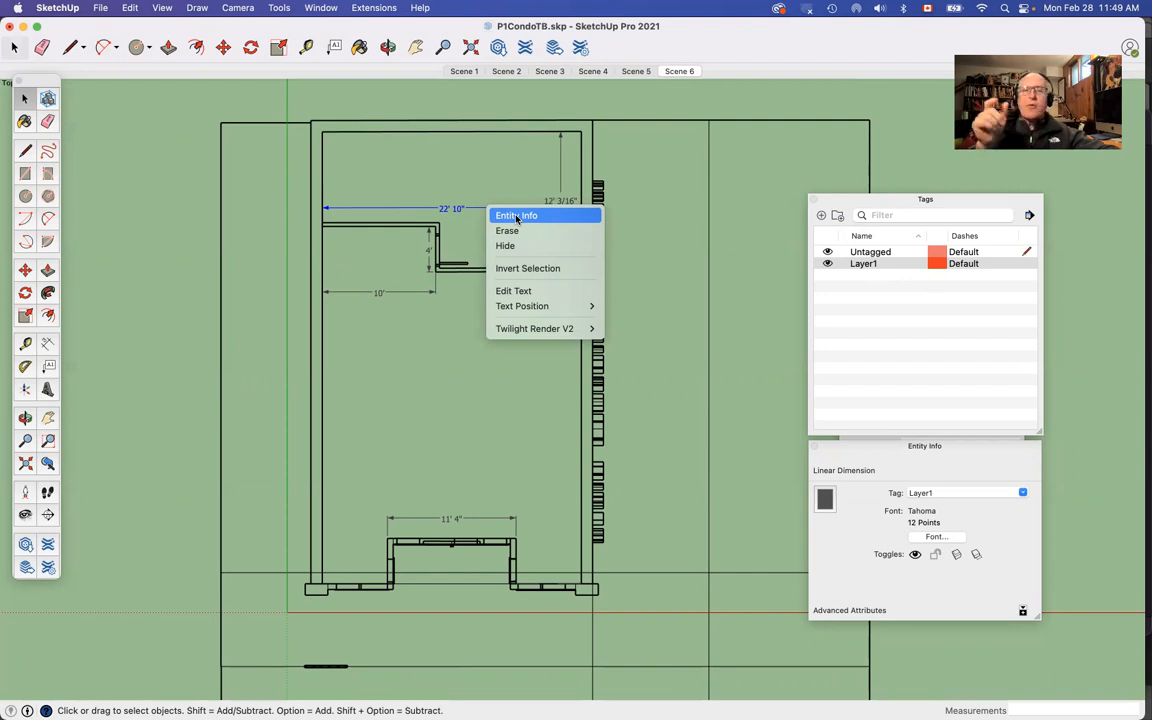
pyautogui.click(517, 217)
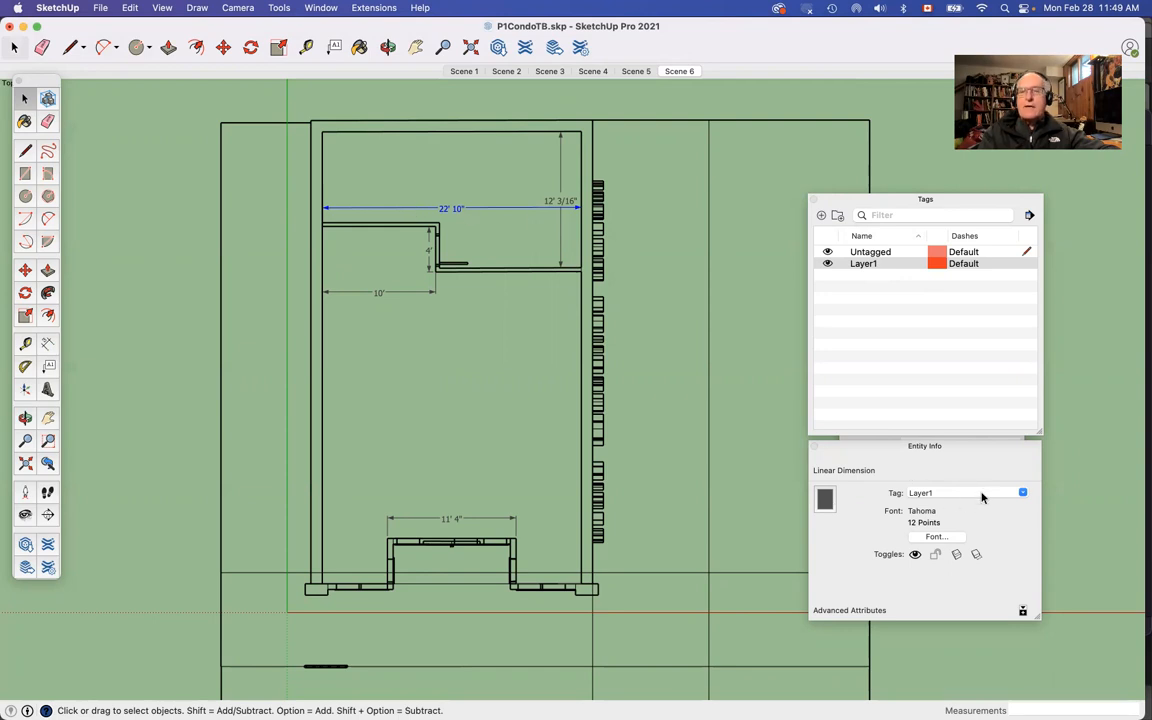
pyautogui.click(634, 257)
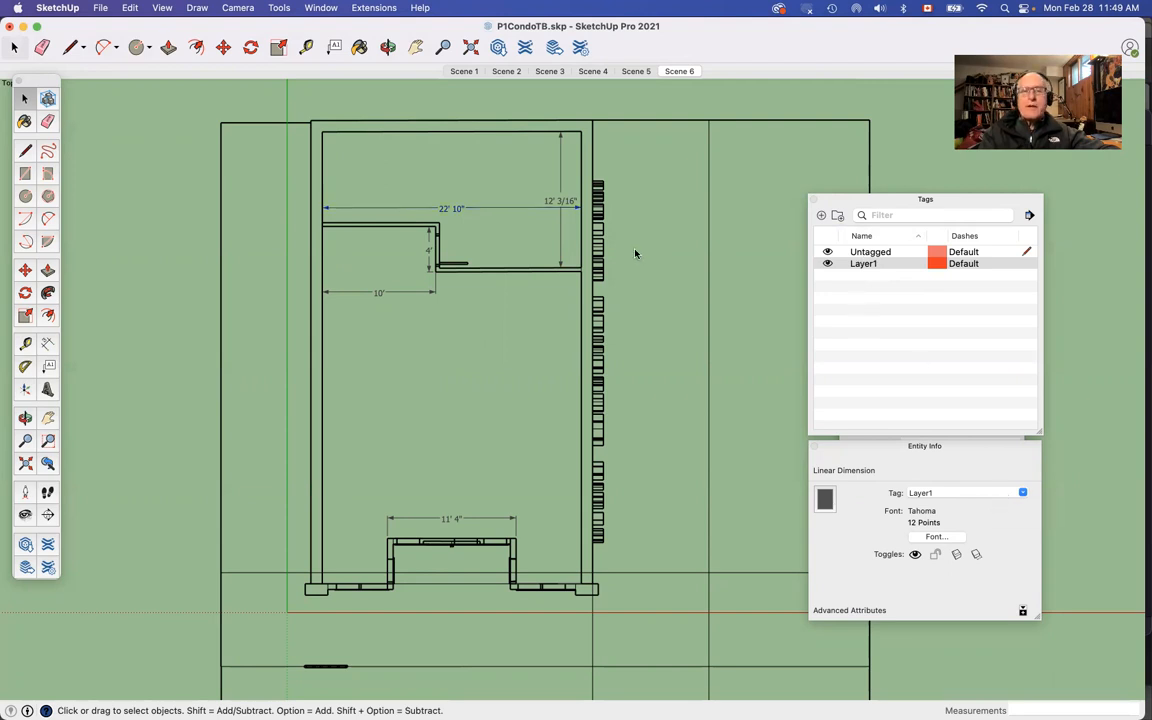
# Toggle the visibility of the Layer1 tag off and on to check which dimensions belong to it
pyautogui.click(827, 264)
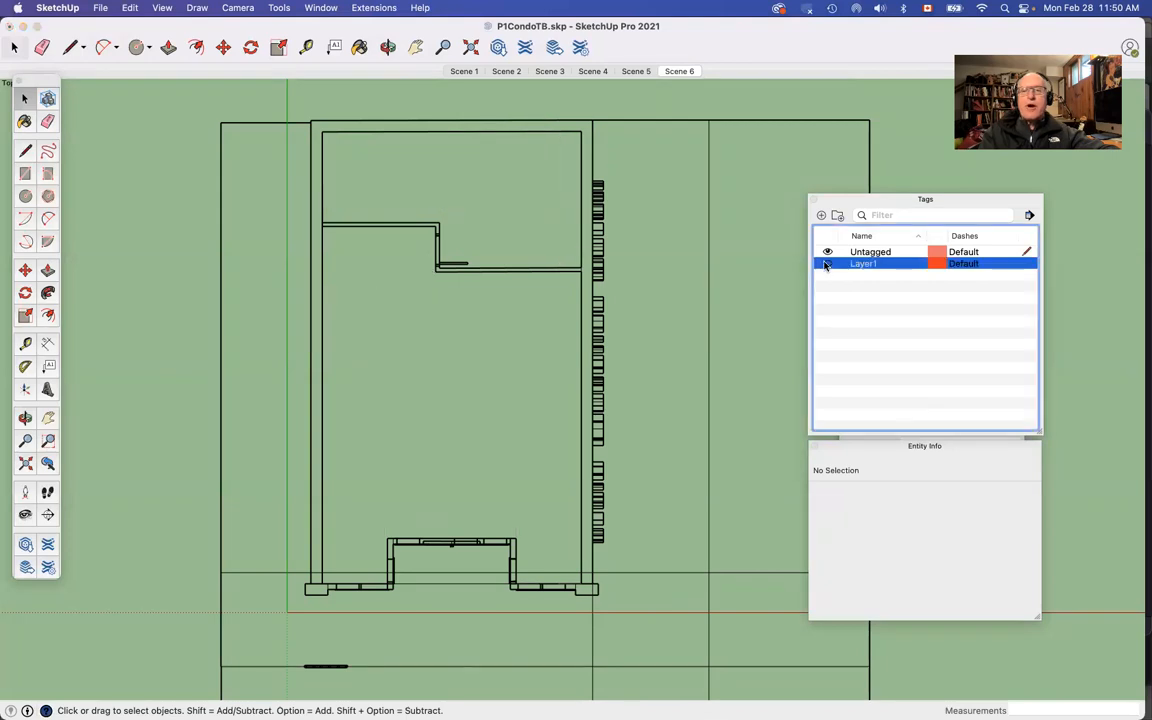
pyautogui.click(827, 264)
pyautogui.click(827, 264)
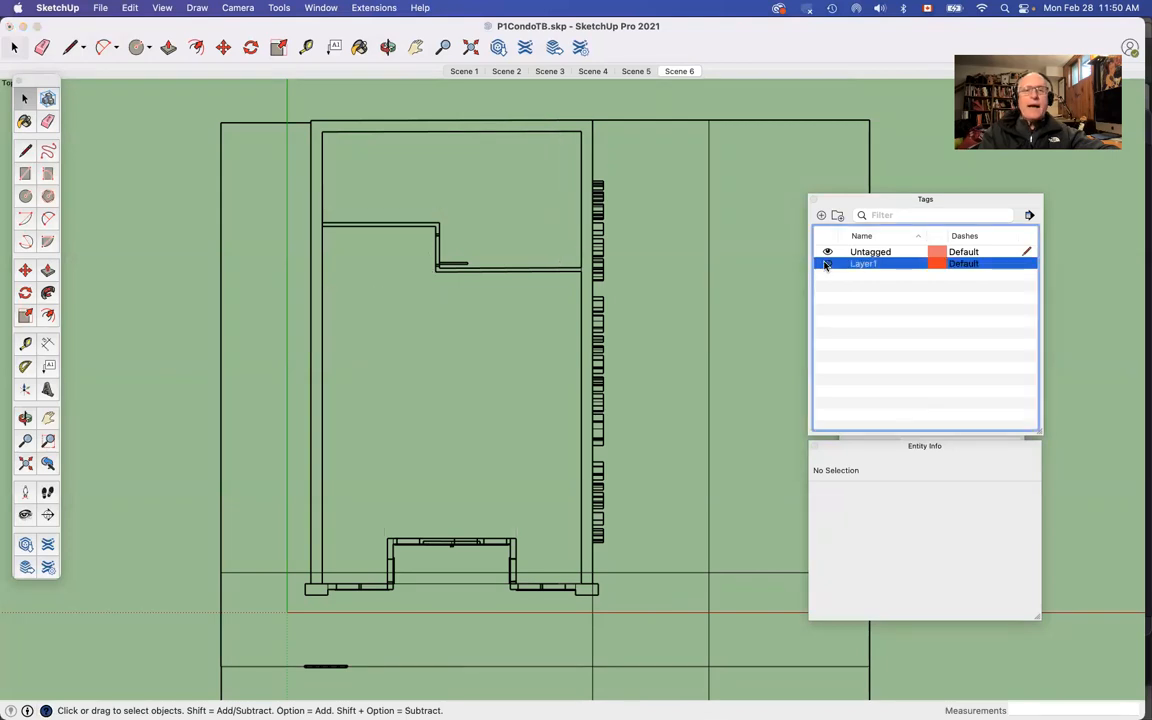
pyautogui.click(827, 264)
pyautogui.click(827, 264)
pyautogui.click(827, 264)
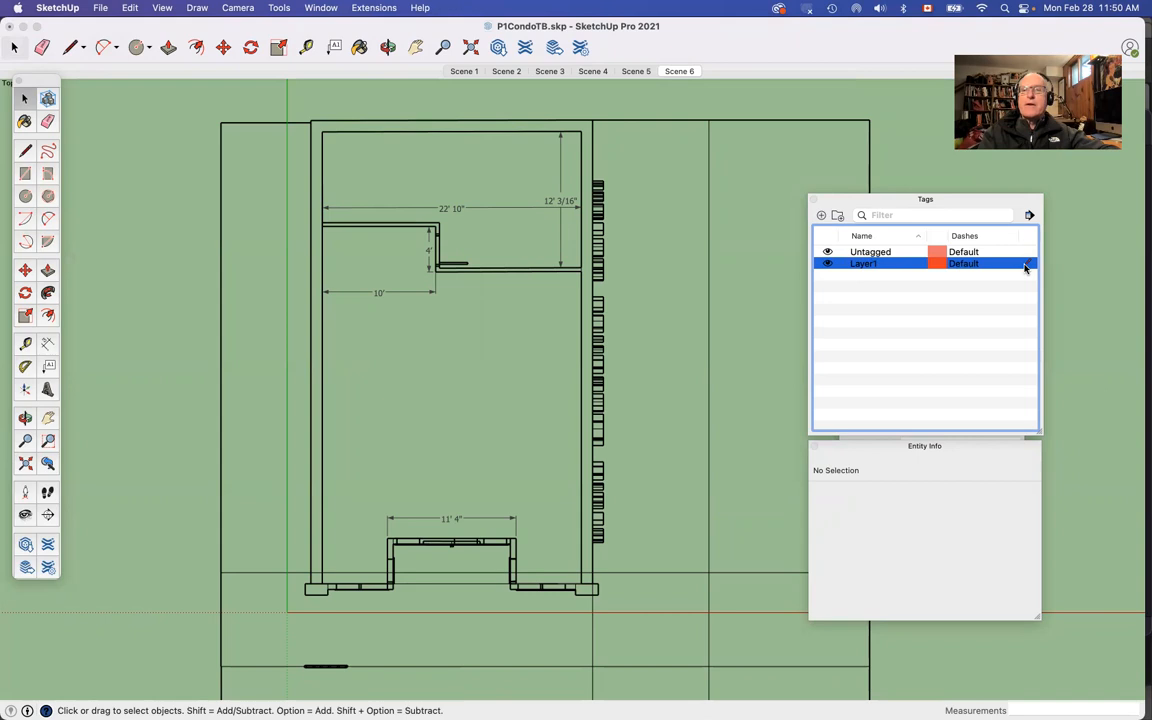
# Try to hide Layer1 while it is the current tag, and make Untagged the current tag again
pyautogui.click(827, 264)
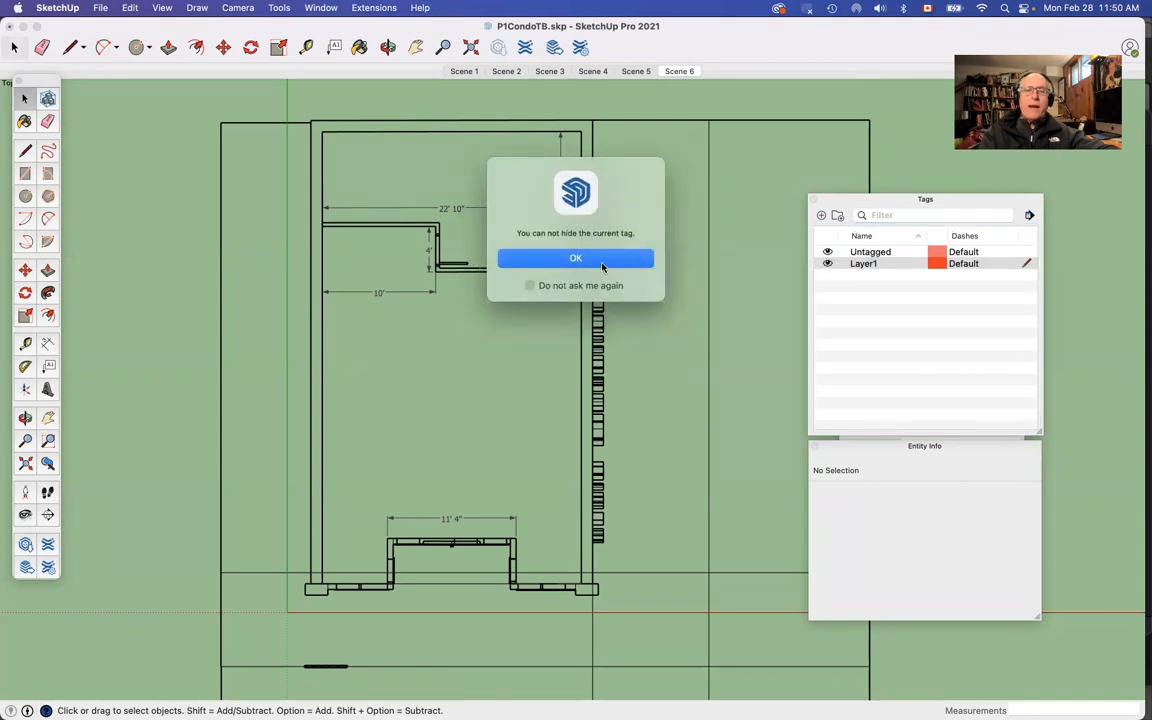
pyautogui.click(602, 263)
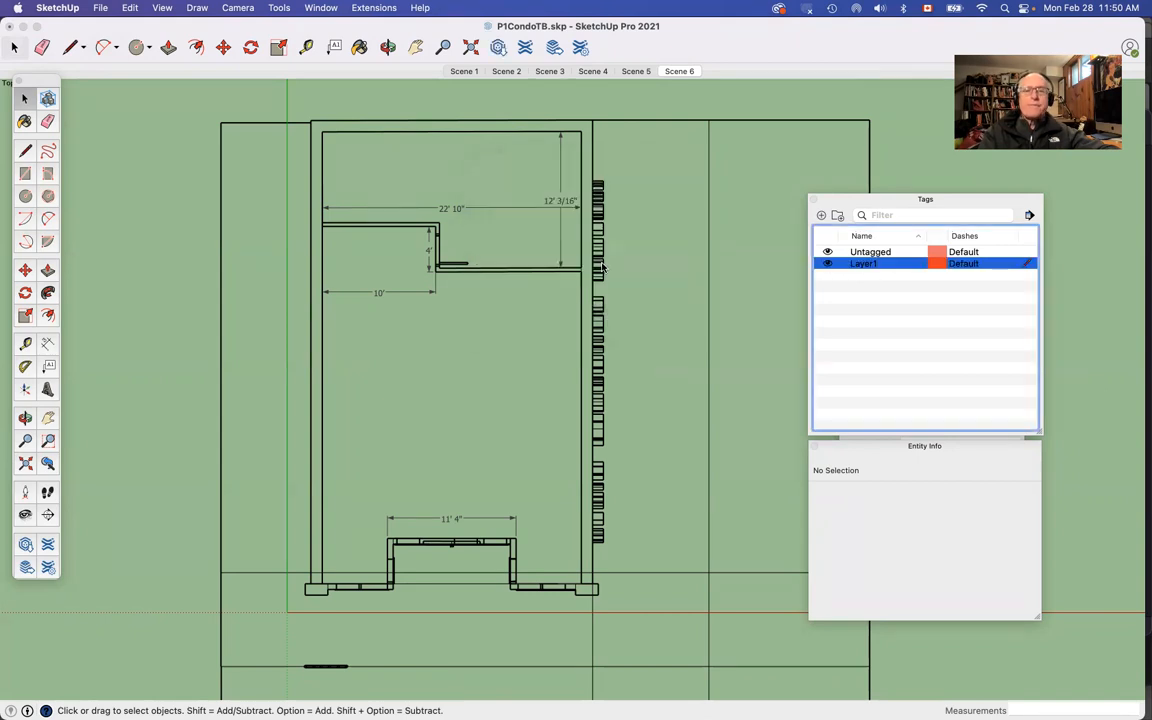
pyautogui.click(1026, 252)
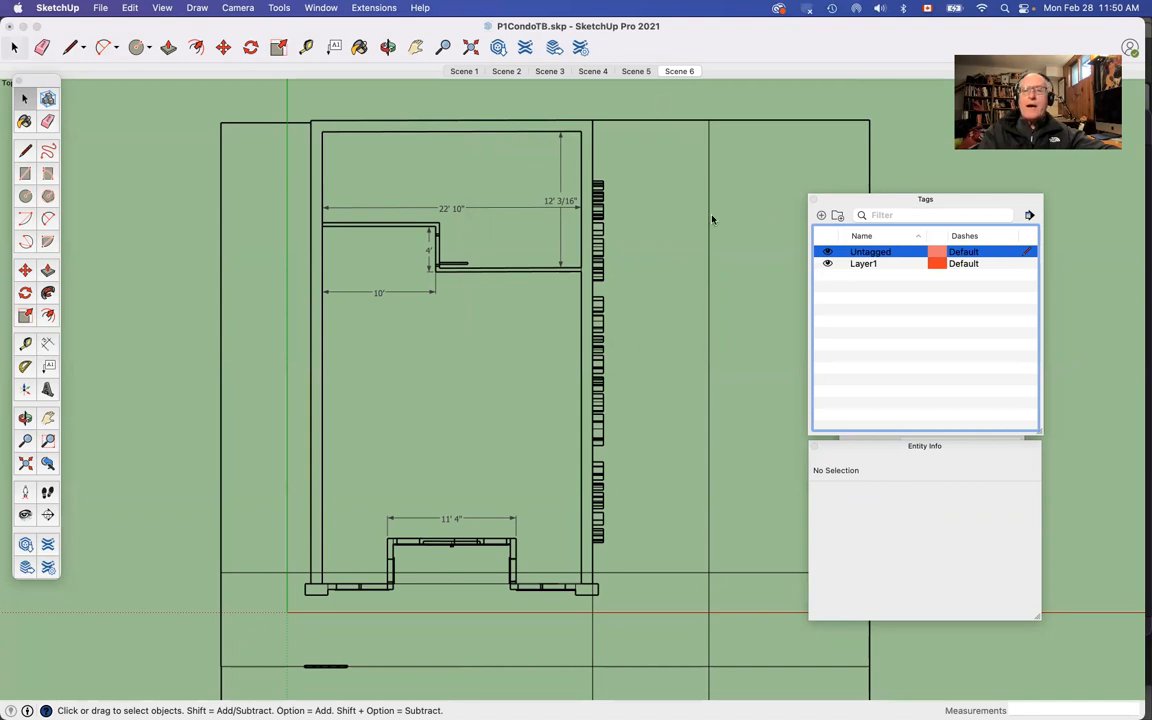
# View Scene 5, return to Scene 6 and check the tag of the back room's overall width dimension
pyautogui.click(633, 72)
pyautogui.click(633, 72)
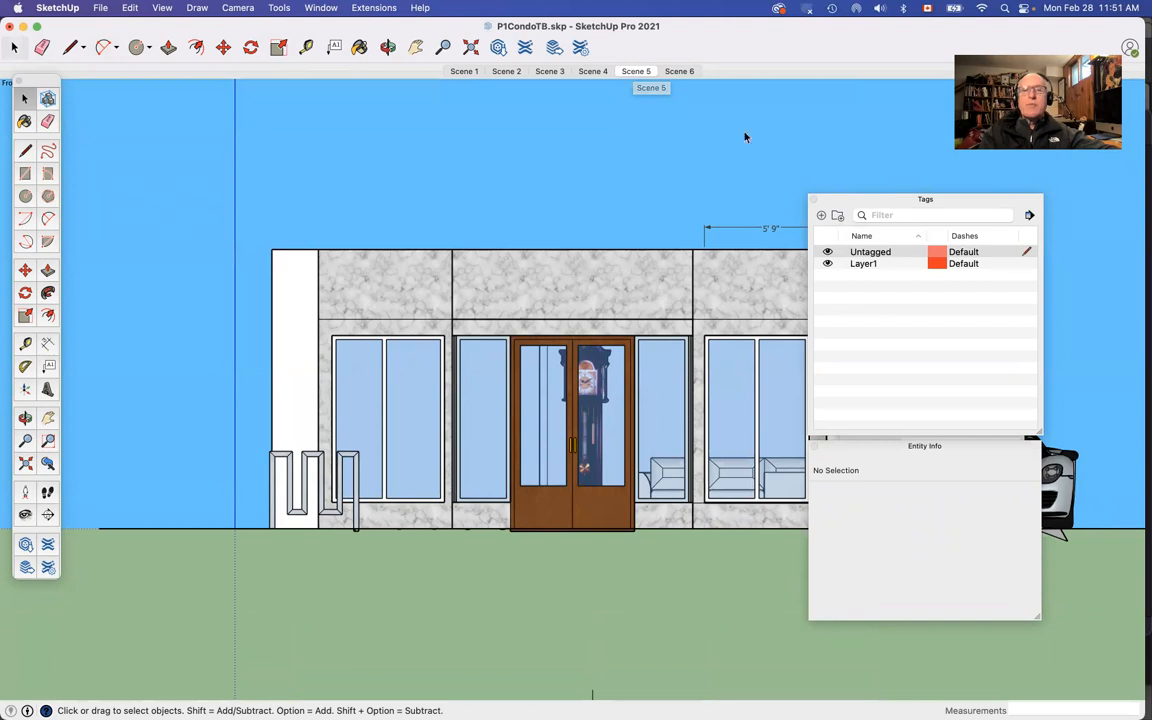
pyautogui.click(682, 71)
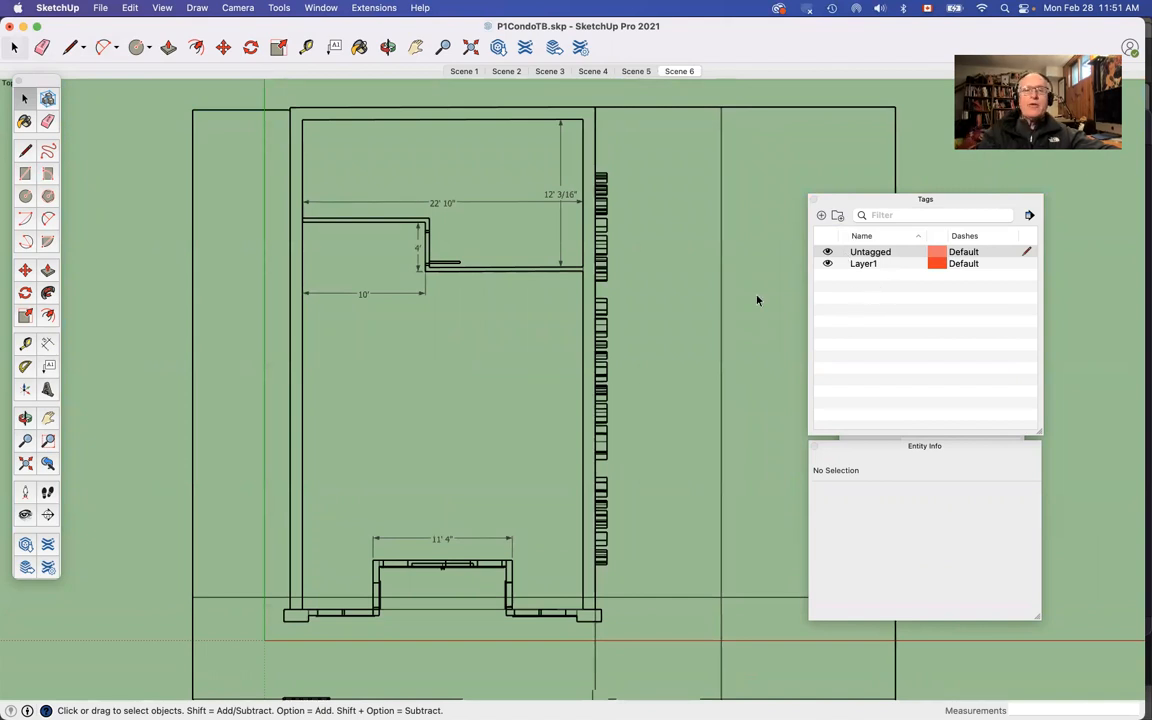
pyautogui.click(445, 203)
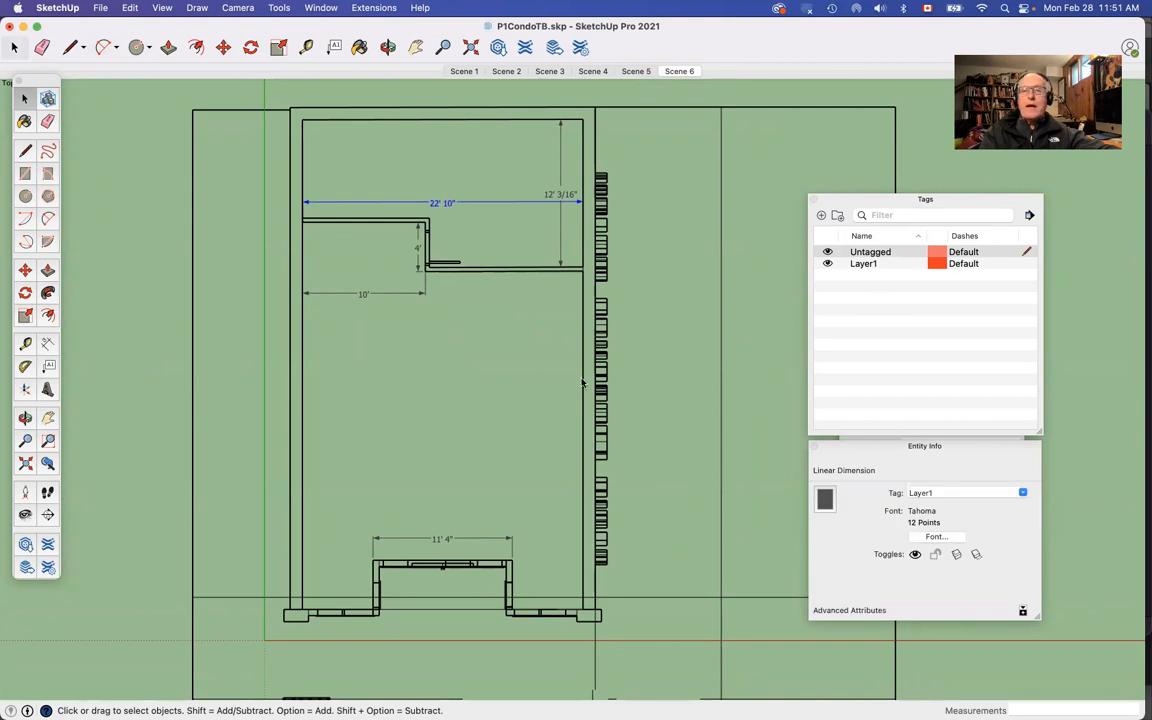
# In Scene 1, dimension the top edge of the long outer side wall from its rear corner to the front pillar, placing the dimension outside the wall
pyautogui.click(48, 345)
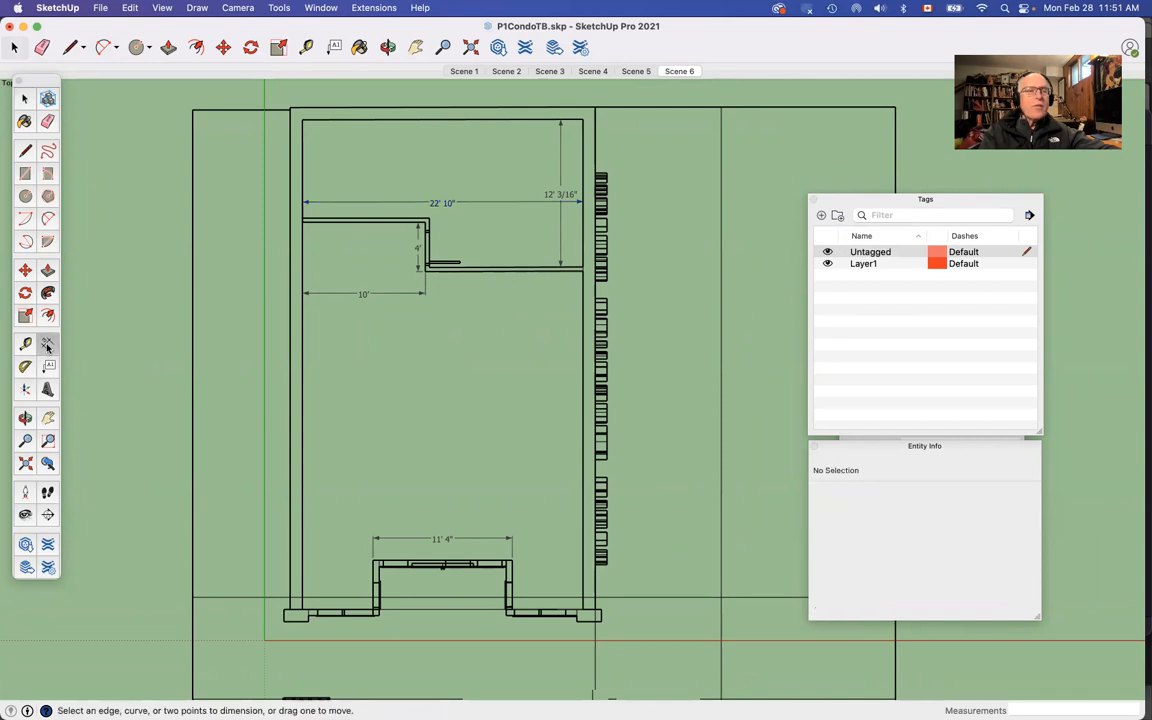
pyautogui.click(474, 72)
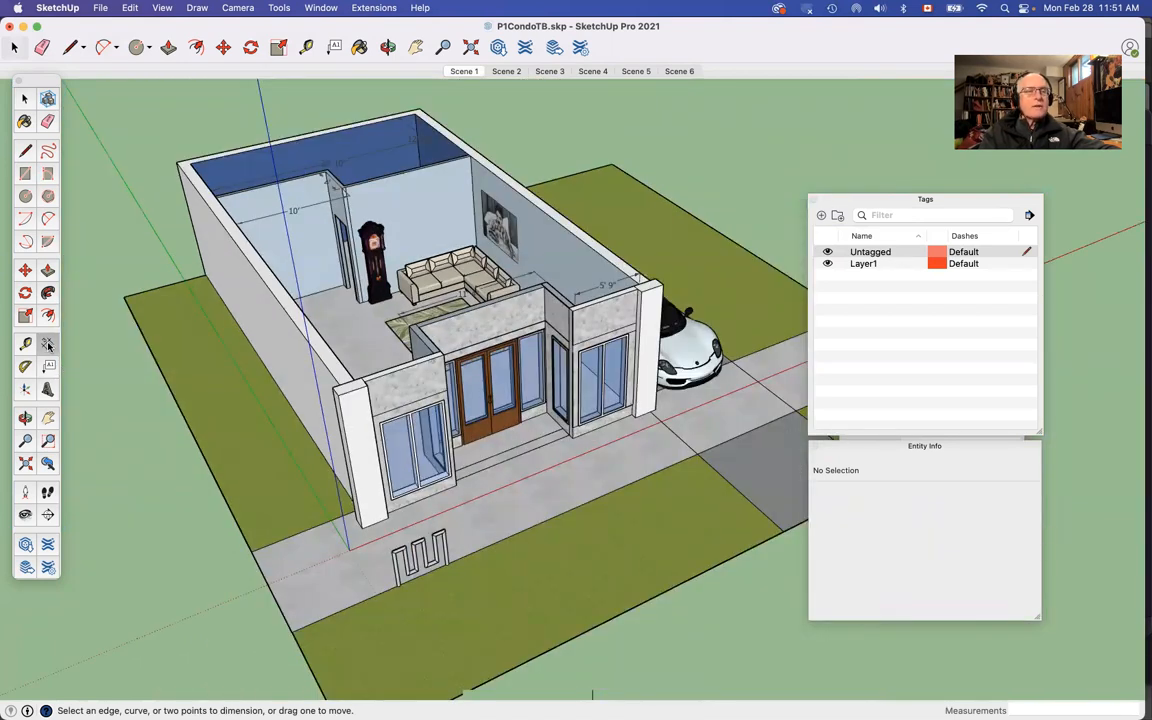
pyautogui.click(25, 345)
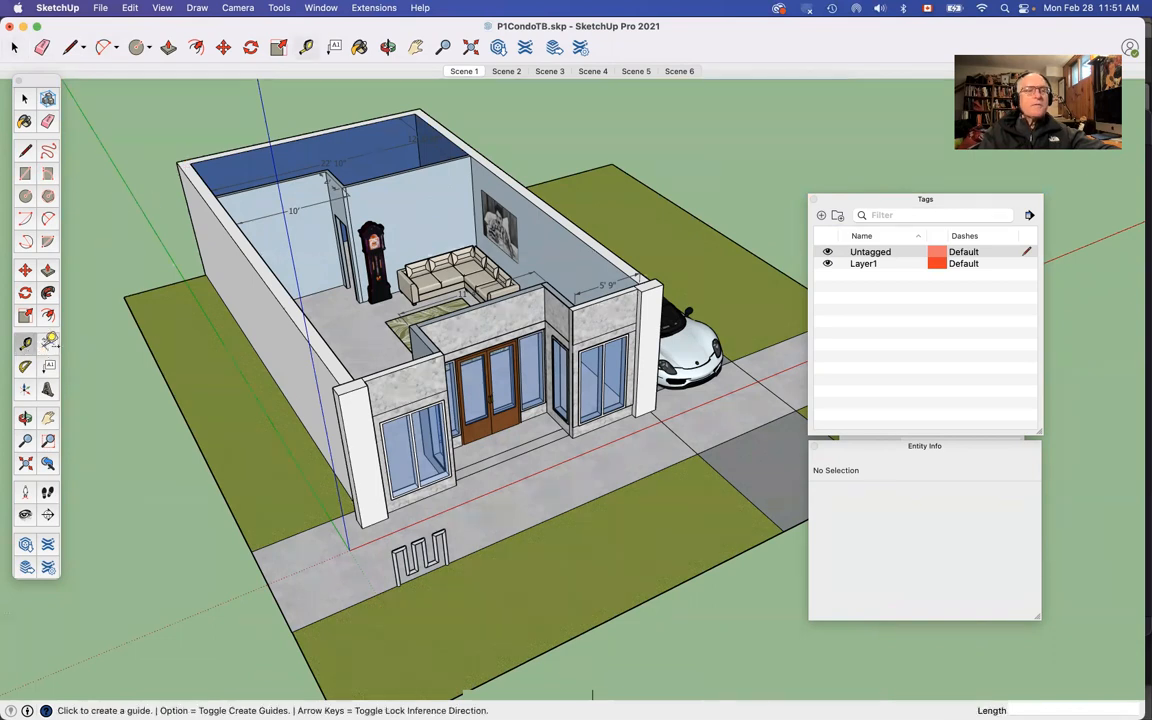
pyautogui.click(47, 345)
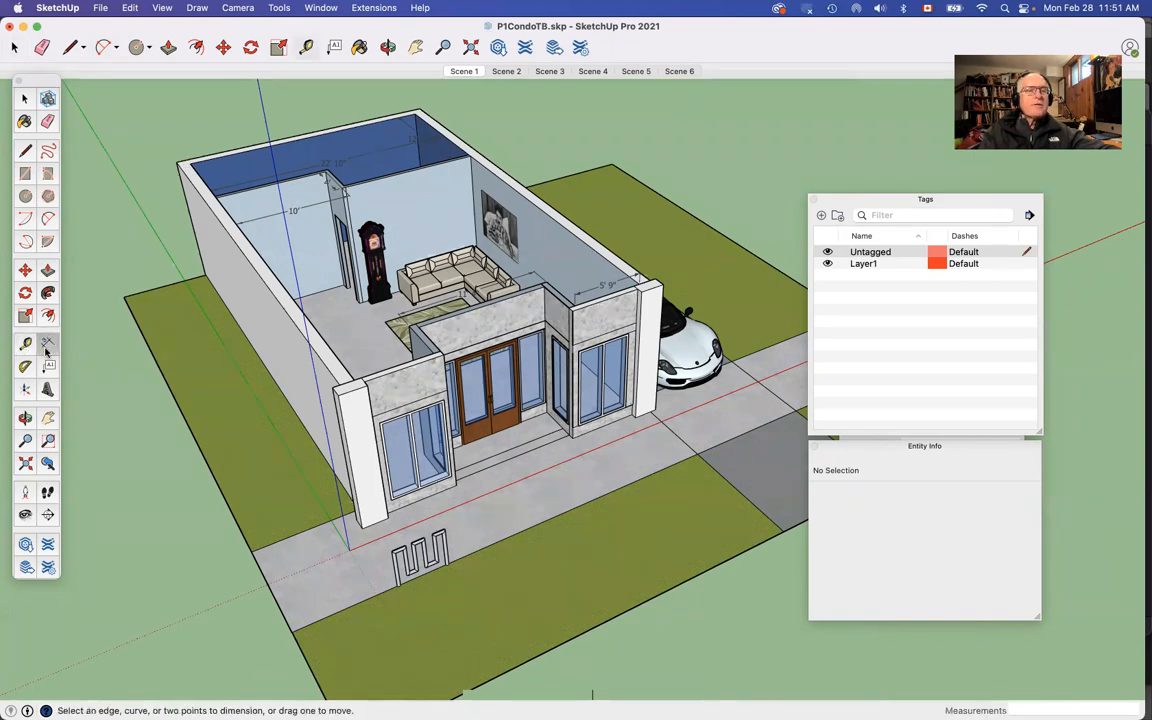
pyautogui.click(177, 164)
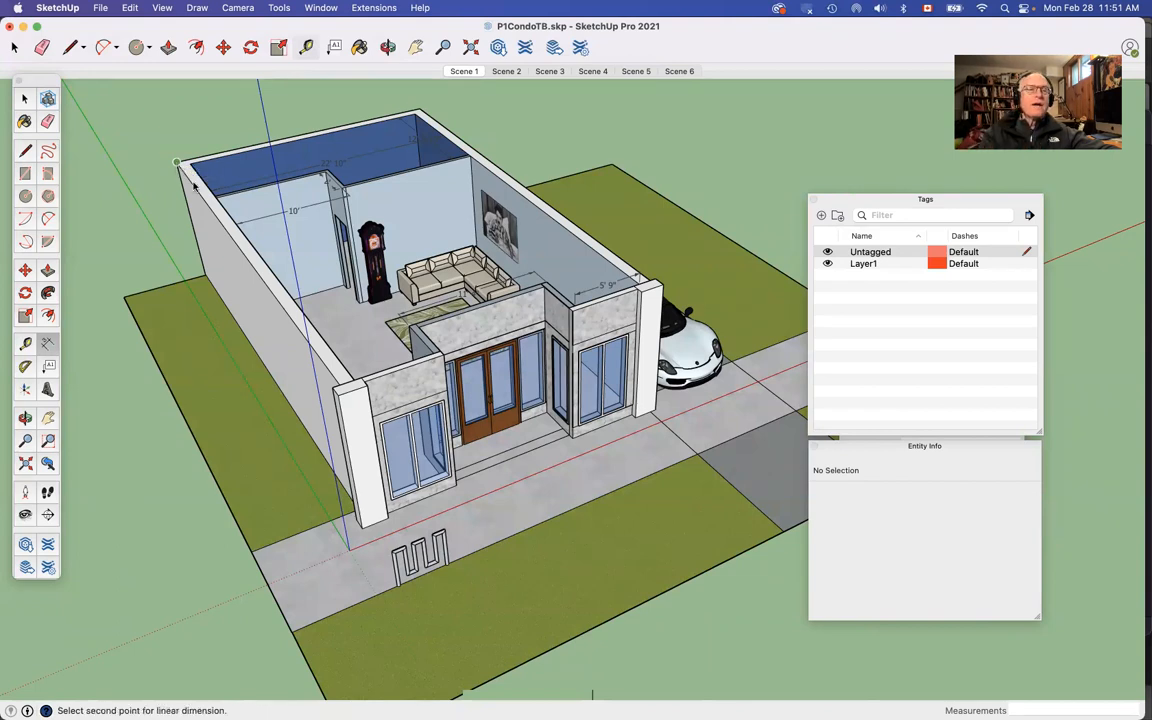
pyautogui.click(340, 388)
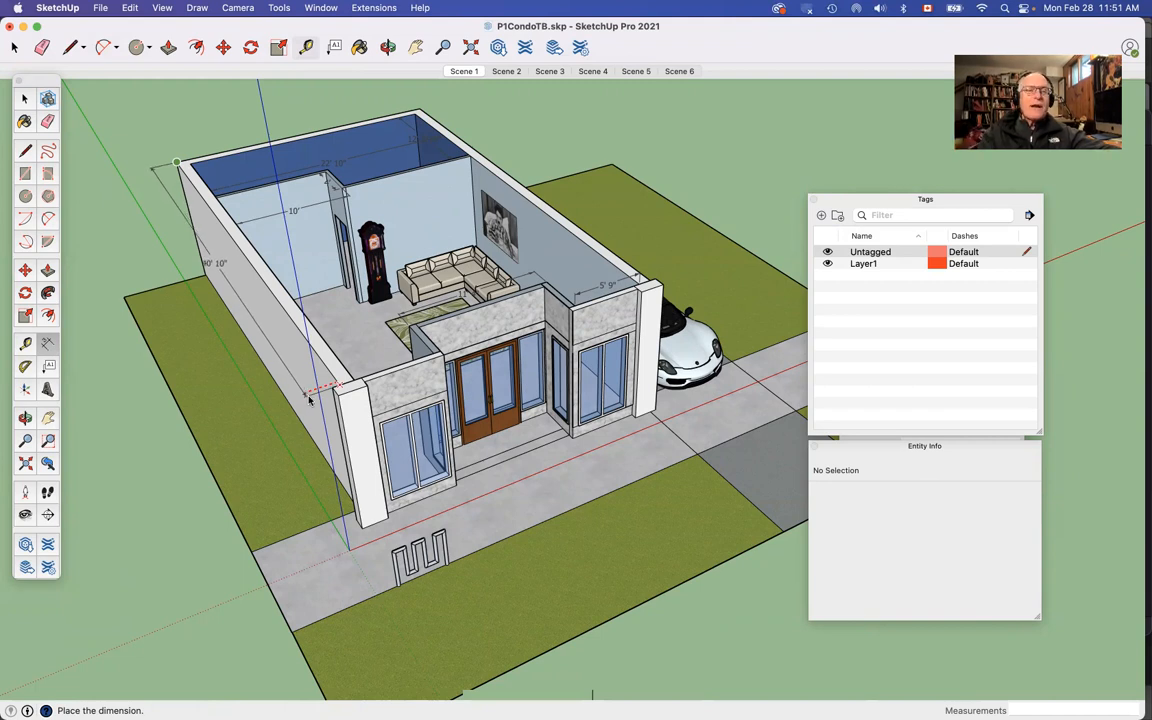
pyautogui.click(309, 404)
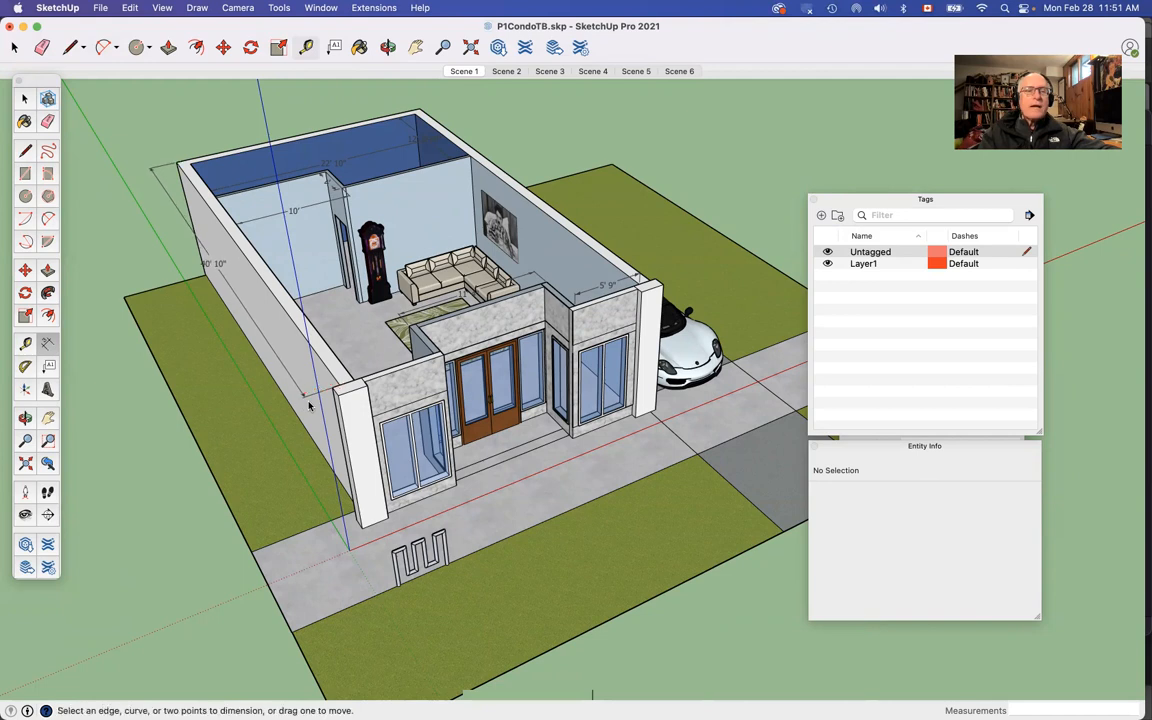
pyautogui.press('space')
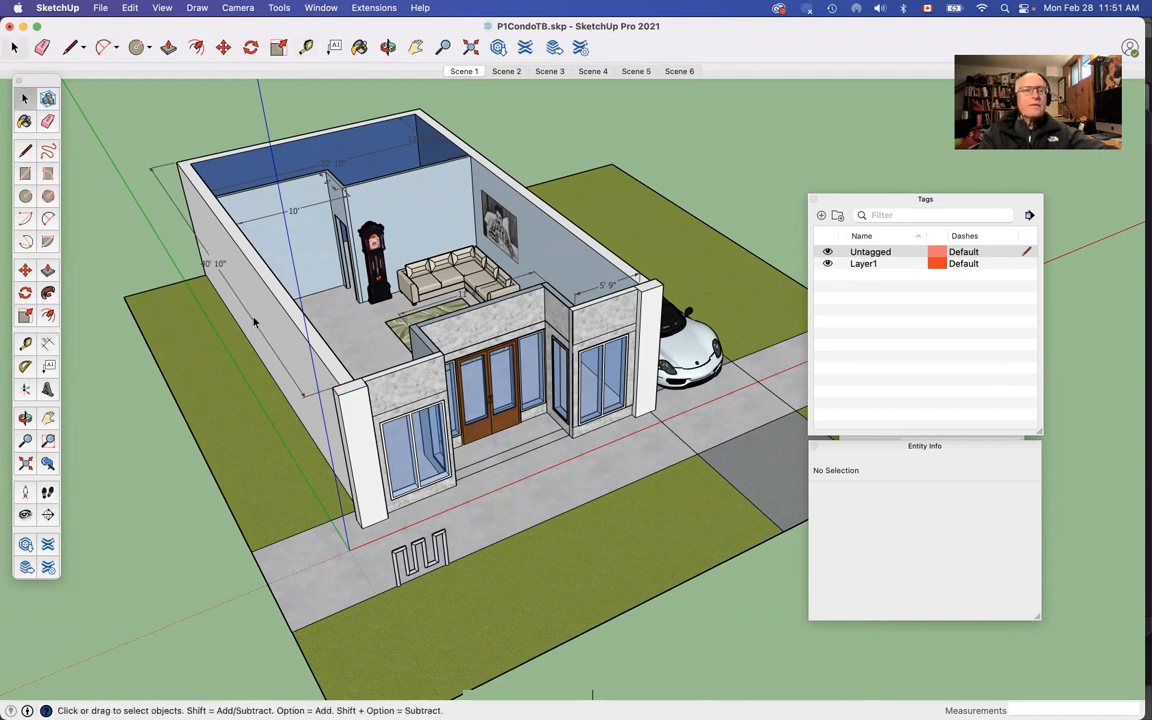
# Assign the side wall's length dimension to the Layer1 tag
pyautogui.click(219, 268)
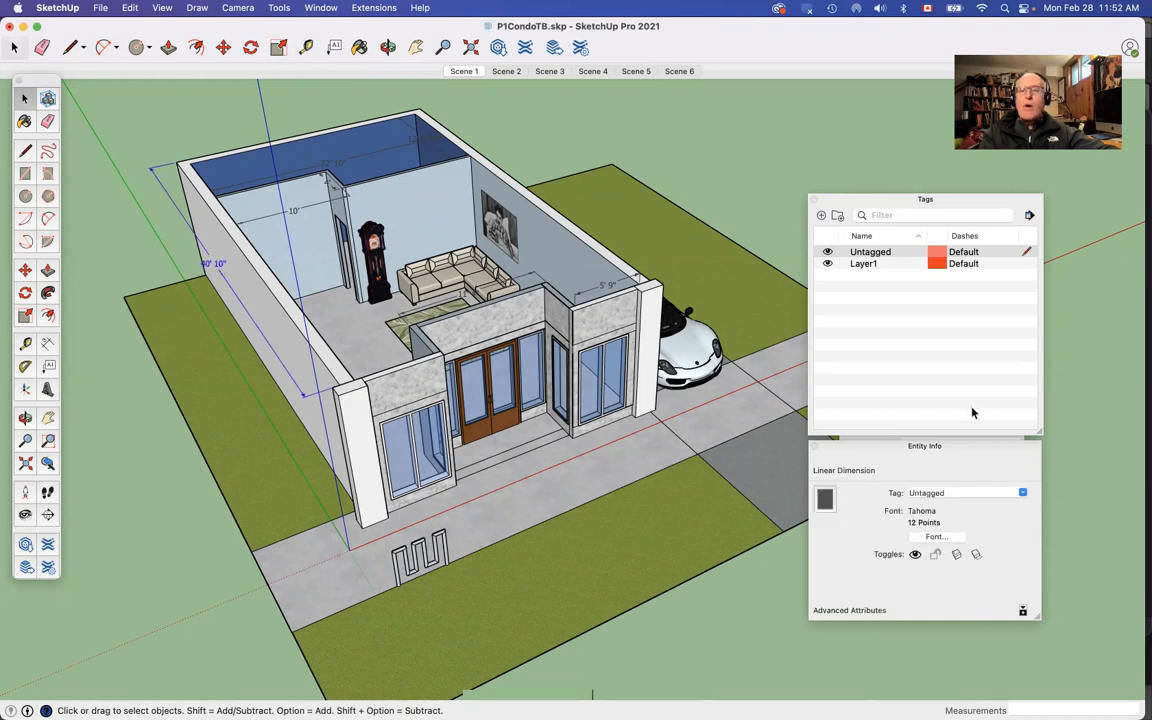
pyautogui.click(1022, 493)
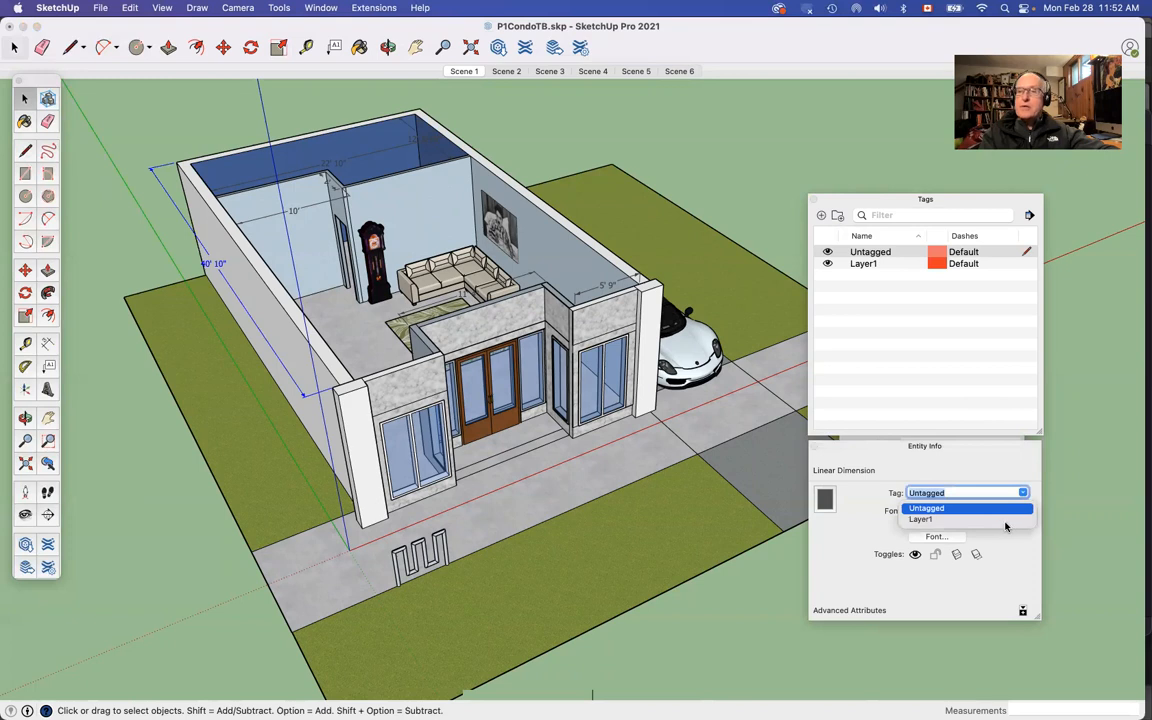
pyautogui.click(1005, 520)
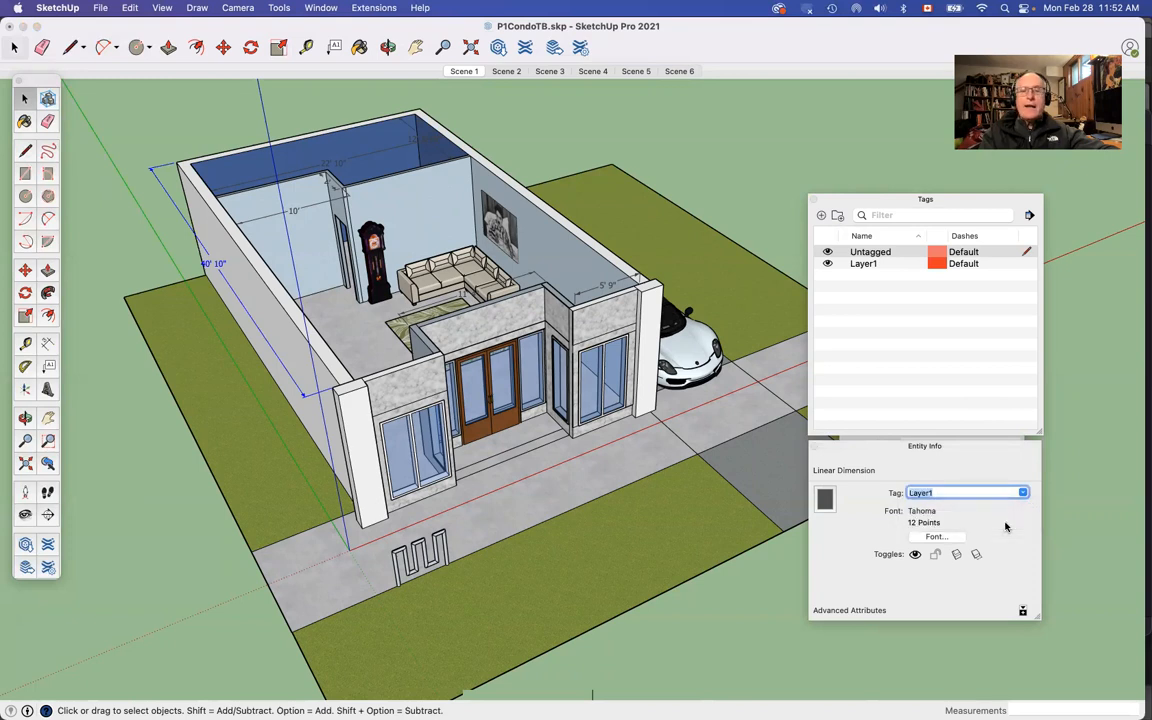
# Toggle the visibility of the Layer1 tag and leave its dimensions hidden in Scene 1
pyautogui.click(827, 265)
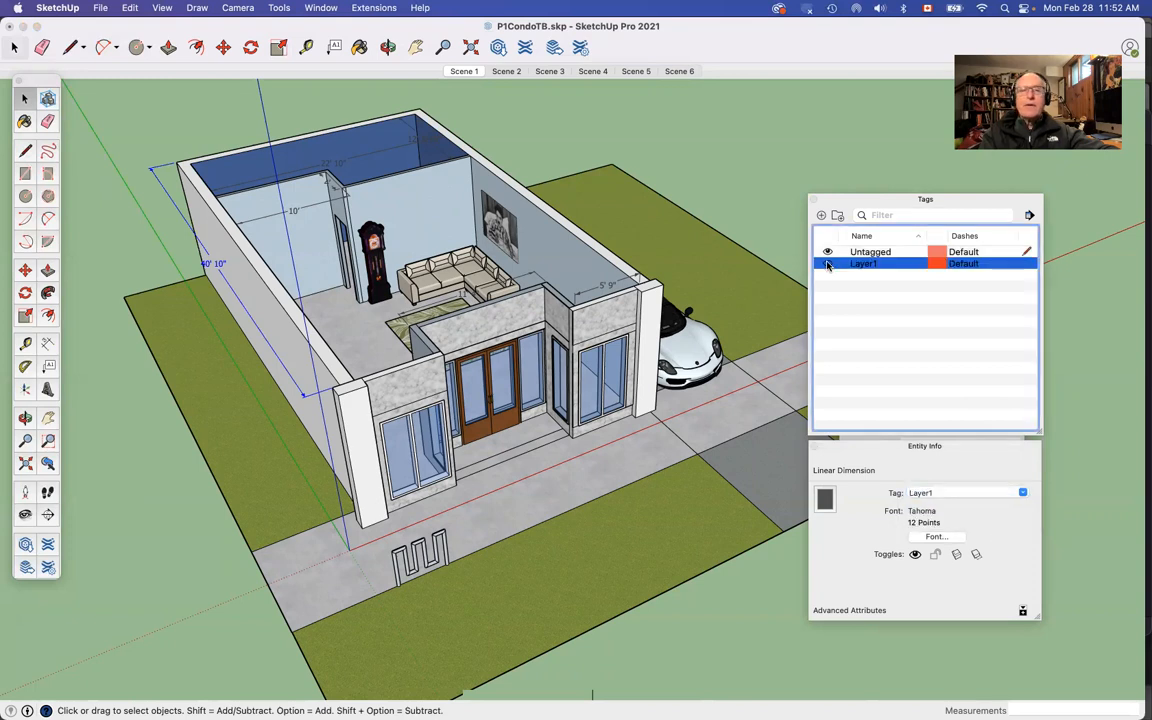
pyautogui.click(827, 264)
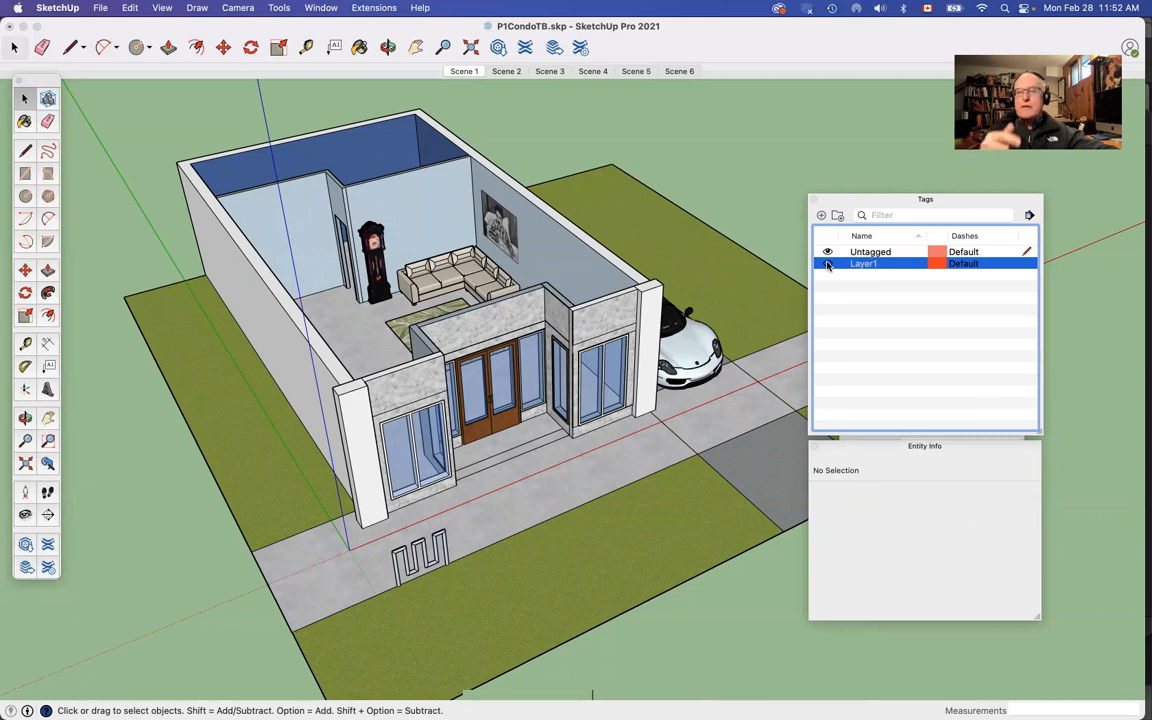
pyautogui.click(827, 264)
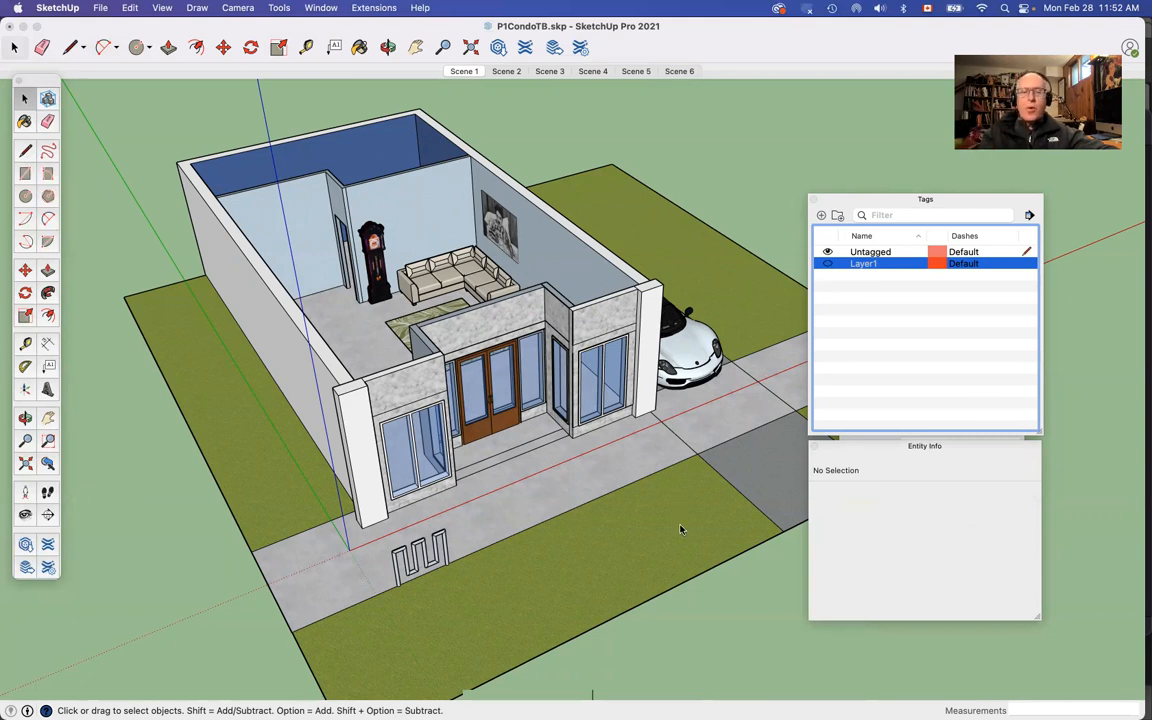